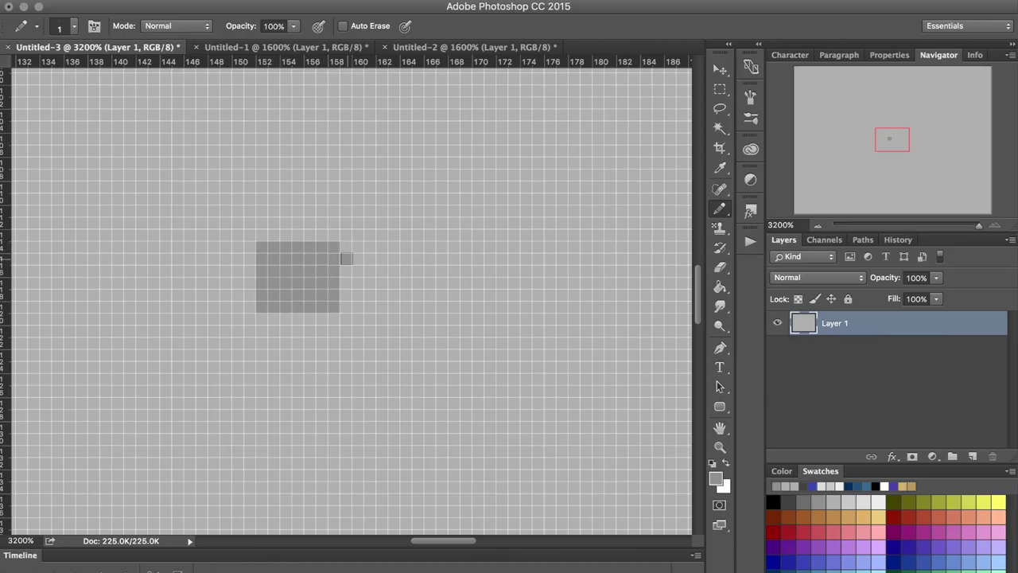
Pencil alternating dark pixels in a checkerboard extending right from the grey block.
click(346, 260)
click(358, 247)
click(358, 271)
click(357, 295)
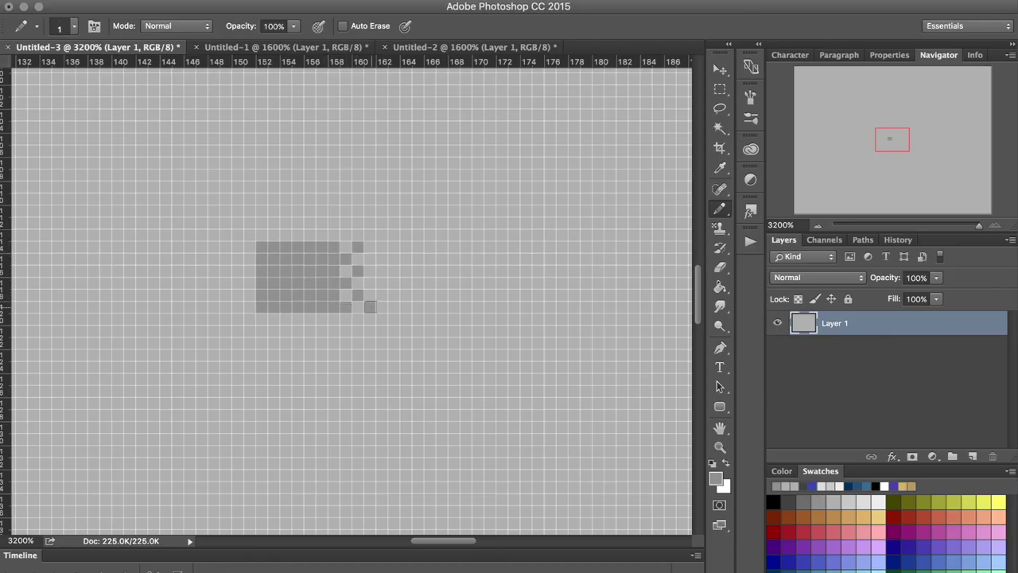
click(369, 283)
click(369, 260)
click(382, 295)
click(393, 307)
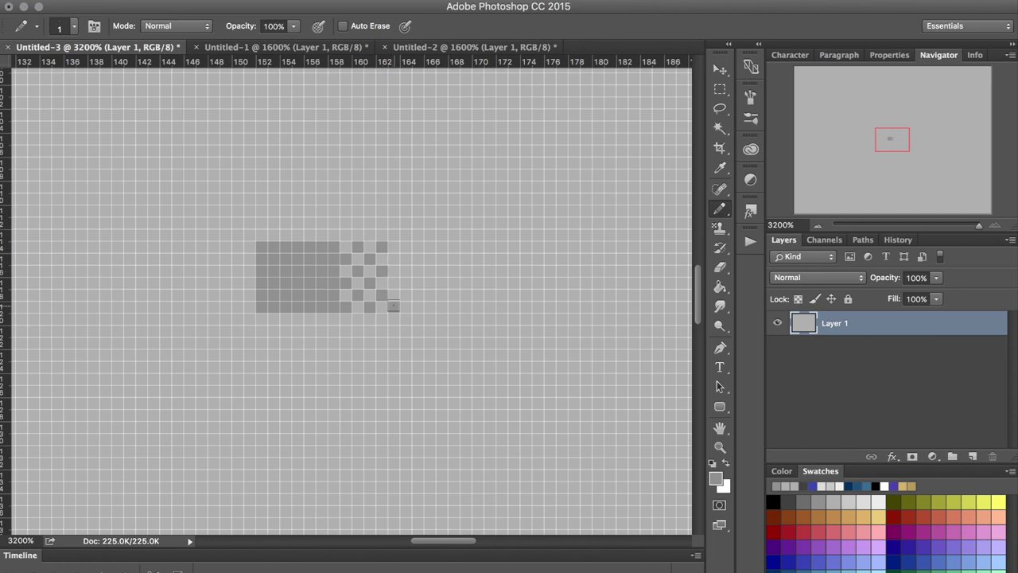
click(394, 259)
click(406, 248)
click(405, 271)
click(405, 295)
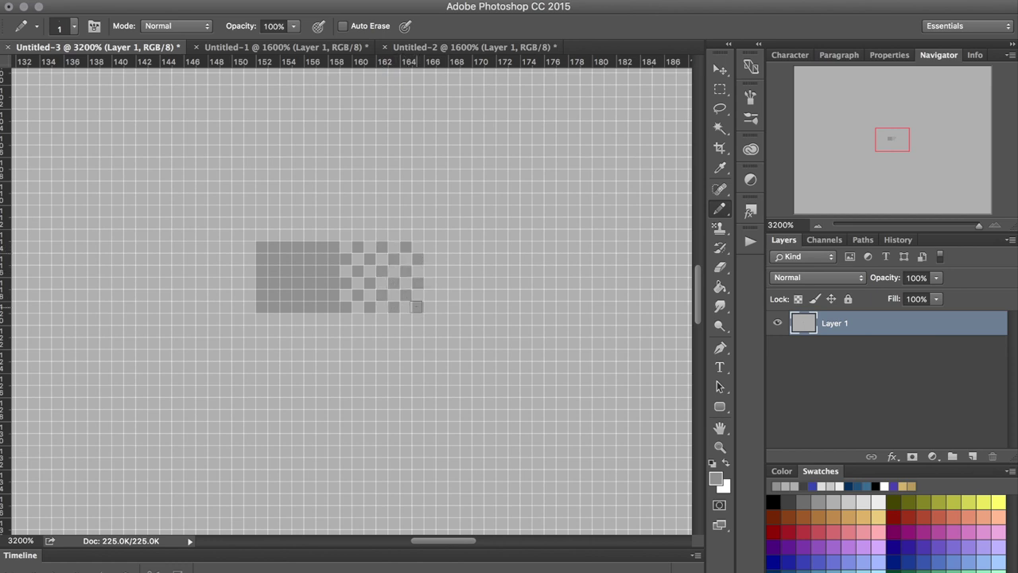
click(429, 271)
Hide the pixel grid and zoom out to see more of the canvas.
click(430, 248)
click(676, 377)
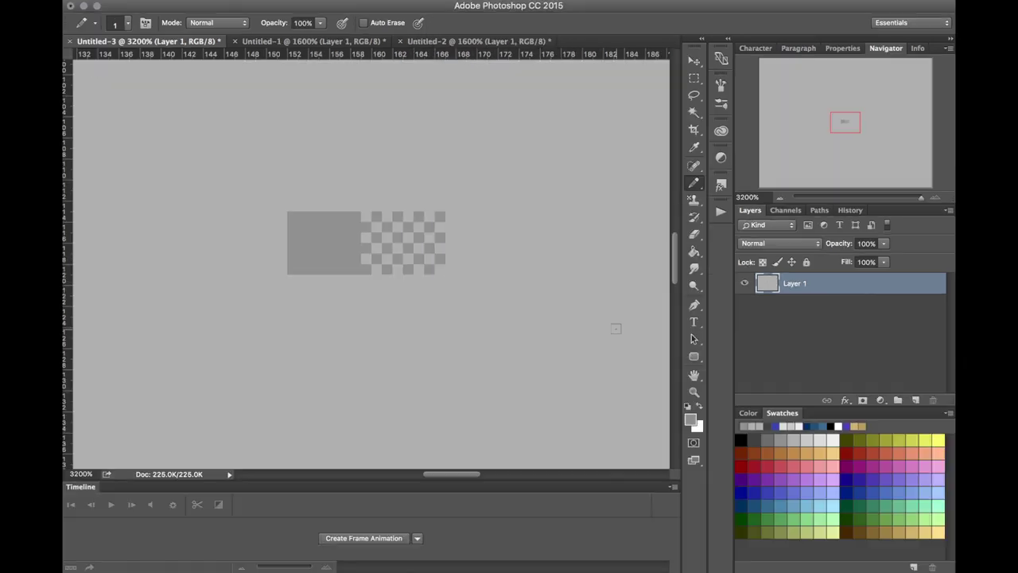
click(781, 199)
click(780, 199)
click(780, 198)
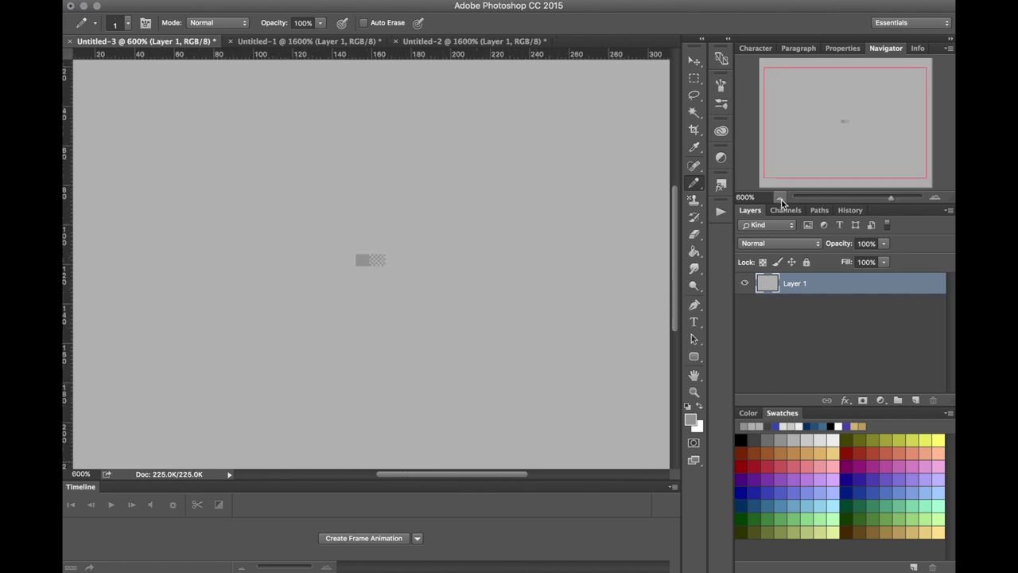
click(780, 199)
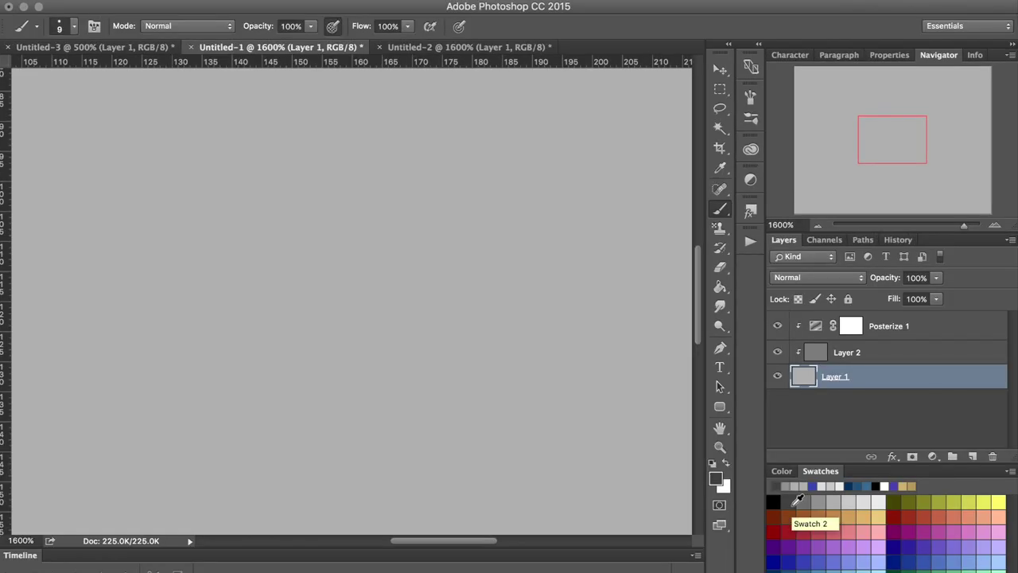
Paint a dithered grey stroke across the Photoshop canvas.
drag(203, 215, 358, 163)
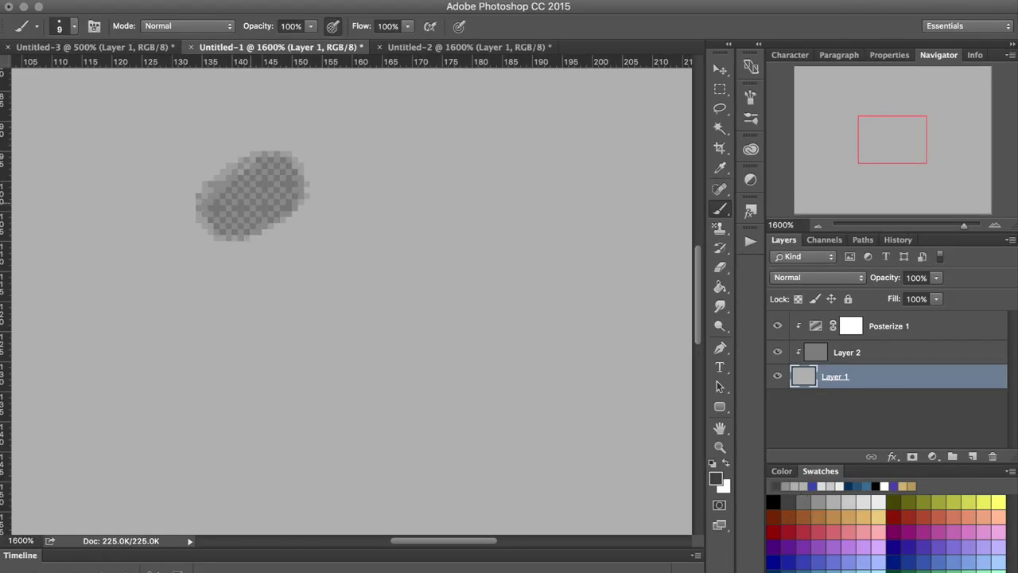
Extend the dithered grey blob and build a dark dithered oval at its lower right.
drag(239, 238, 414, 198)
mouse_move(318, 238)
mouse_down()
mouse_move(454, 199)
mouse_move(278, 286)
mouse_move(334, 270)
mouse_up()
mouse_move(477, 231)
mouse_down()
mouse_move(318, 303)
mouse_move(501, 239)
mouse_move(334, 342)
mouse_move(525, 262)
mouse_move(342, 374)
mouse_move(556, 271)
mouse_up()
mouse_move(537, 327)
mouse_down()
mouse_move(366, 394)
mouse_move(557, 310)
mouse_up()
Paint a dithered lower-left blob joined to the dark oval, and select Posterize 1.
drag(557, 358, 418, 429)
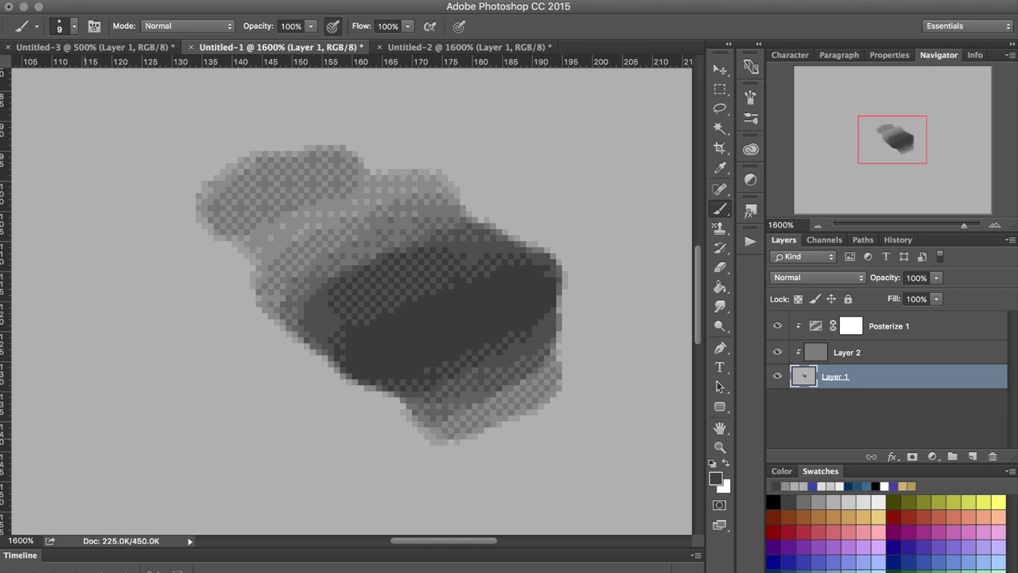
drag(60, 445, 151, 414)
drag(95, 437, 362, 418)
mouse_move(239, 437)
mouse_down()
mouse_move(493, 422)
mouse_move(573, 397)
mouse_move(557, 334)
mouse_move(600, 310)
mouse_move(596, 374)
mouse_move(589, 302)
mouse_up()
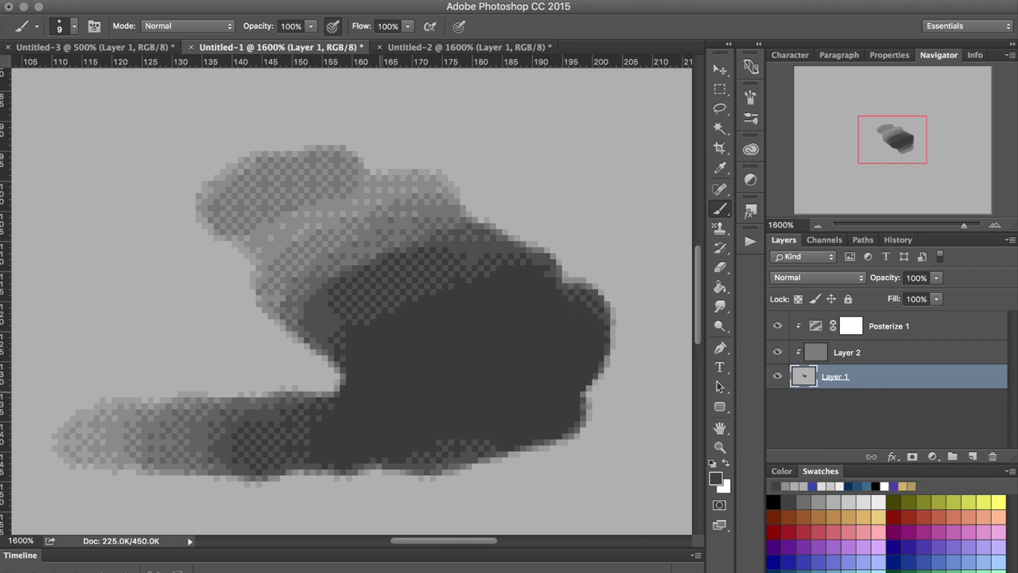
click(934, 334)
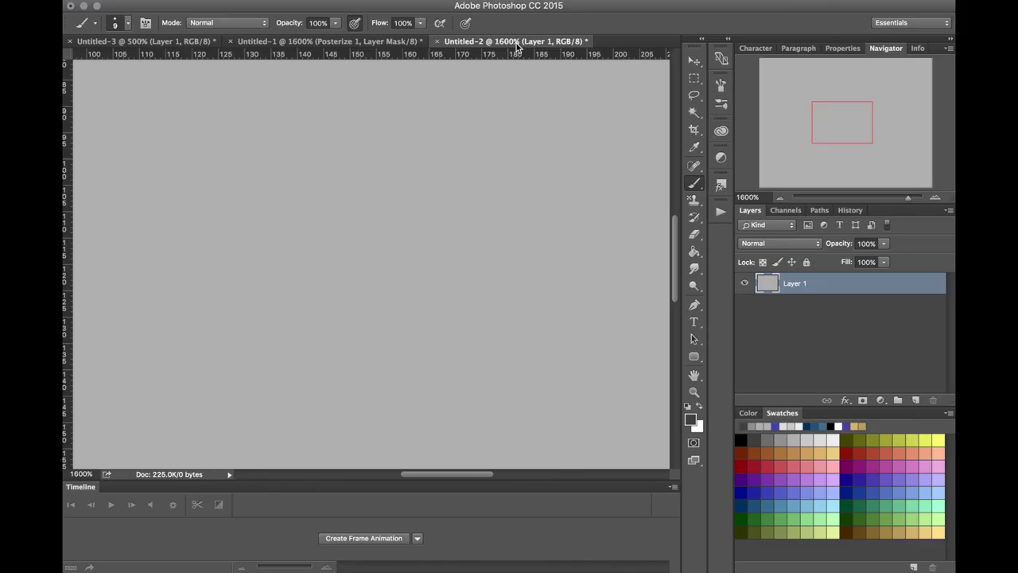
Open 24.png and zoom in on the mountain artwork's dithering detail.
key(ctrl+o)
click(533, 235)
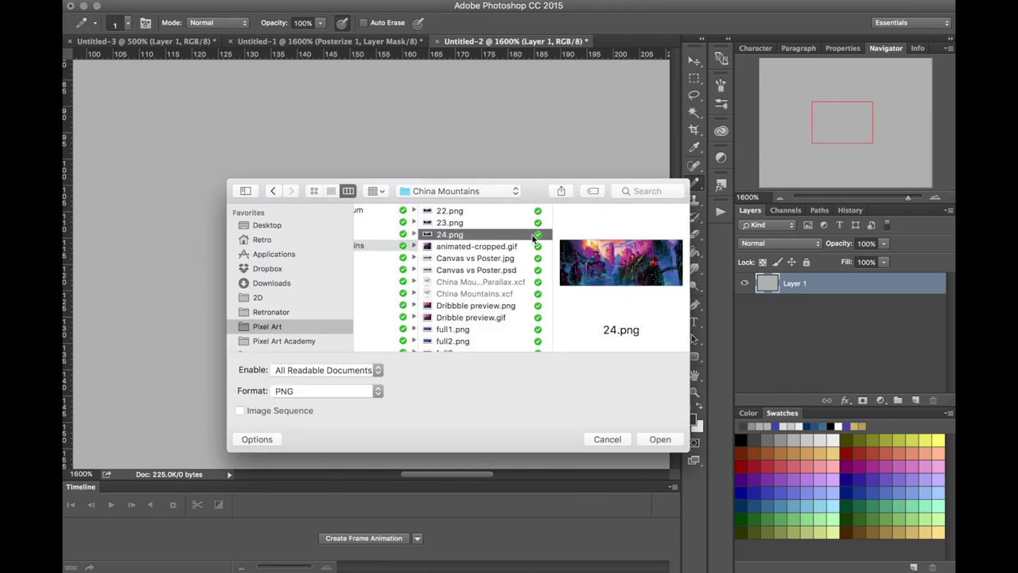
click(651, 439)
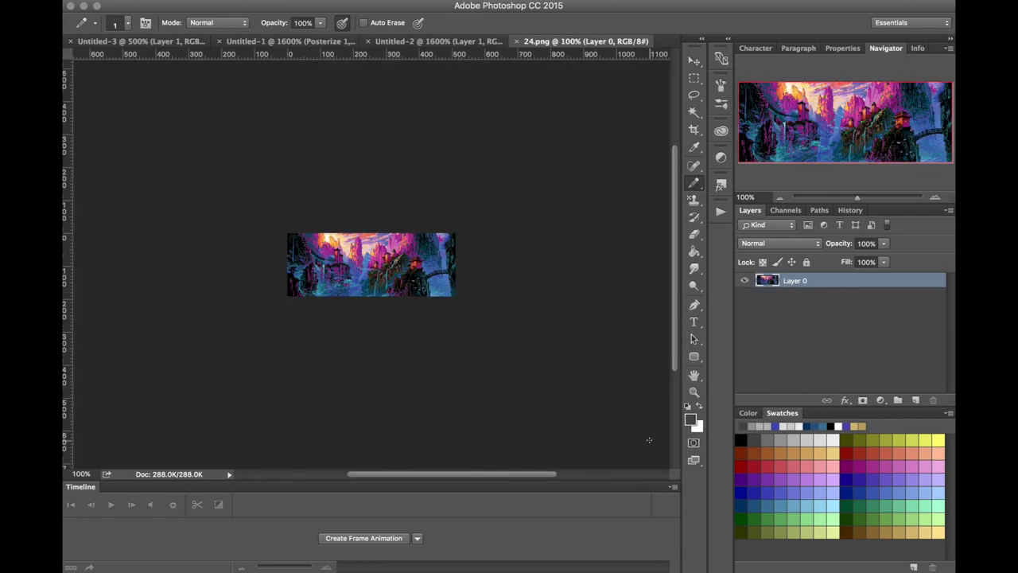
click(937, 196)
click(937, 196)
click(937, 196)
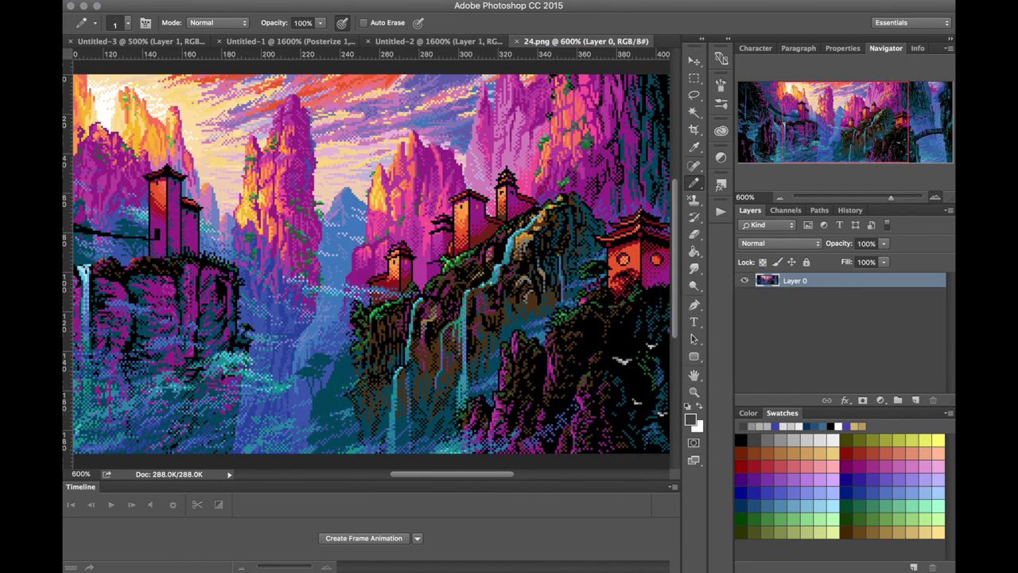
click(939, 196)
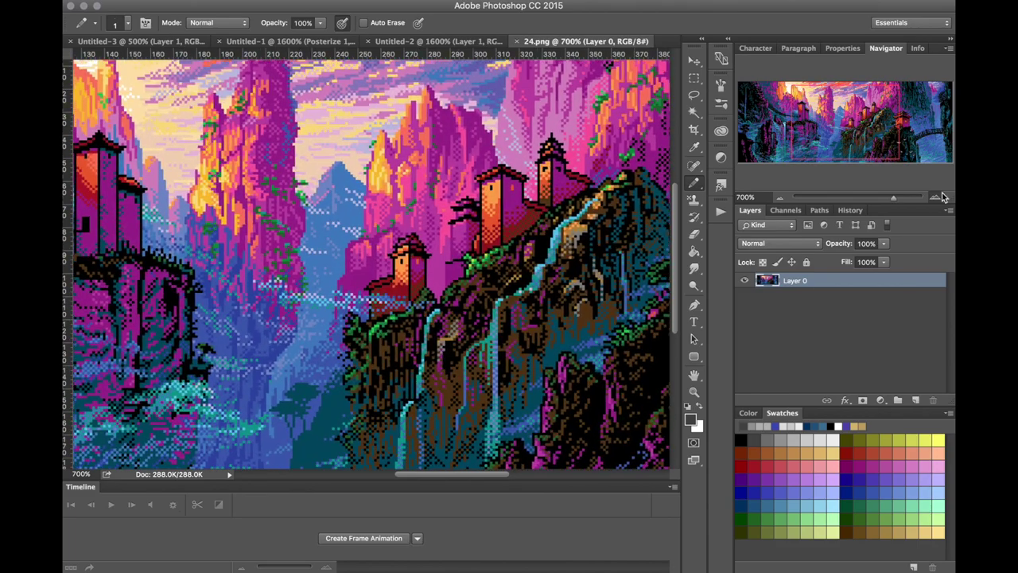
click(939, 196)
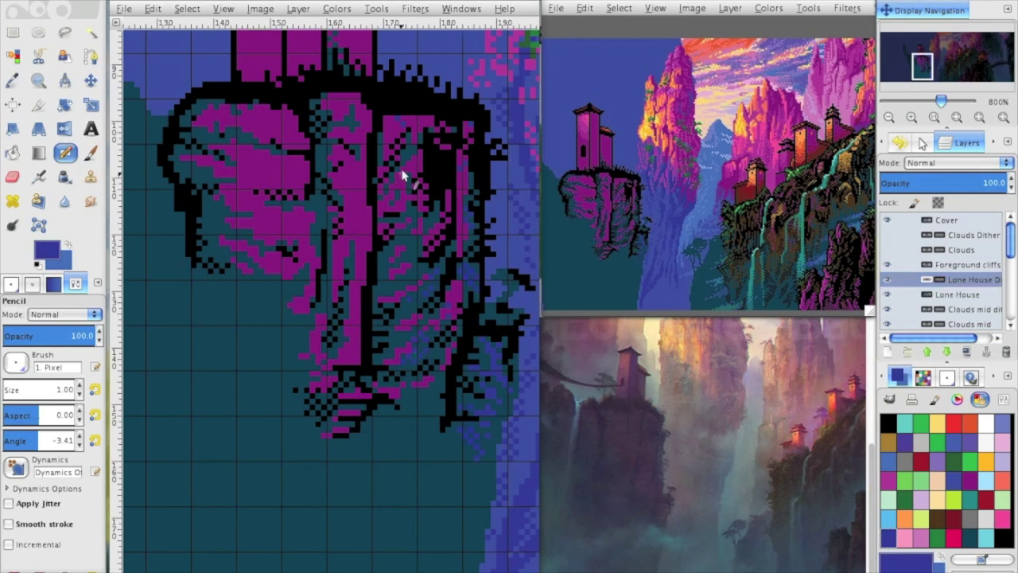
Draw green foliage along the rock's top edge and pick a dark teal colour.
drag(380, 215, 342, 212)
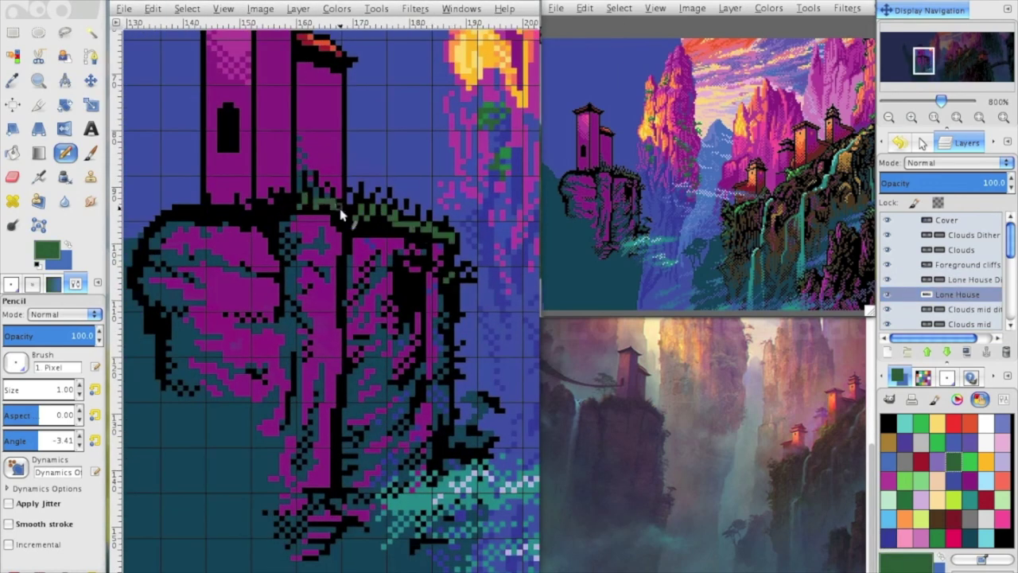
click(960, 282)
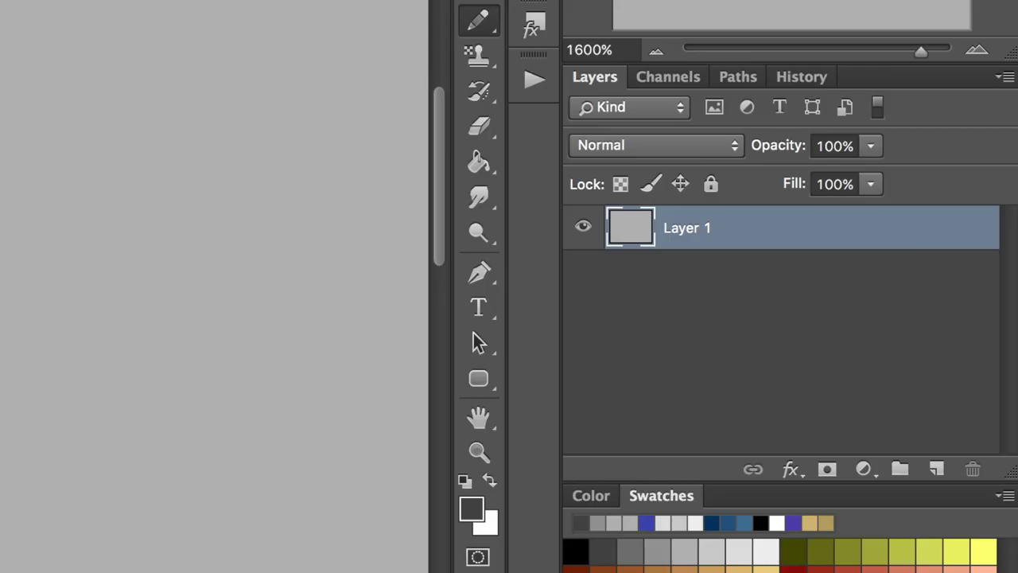
Add Layer 2 with a white mask, then pencil a 2×2 black-and-white checker tile in Untitled-3.
click(936, 470)
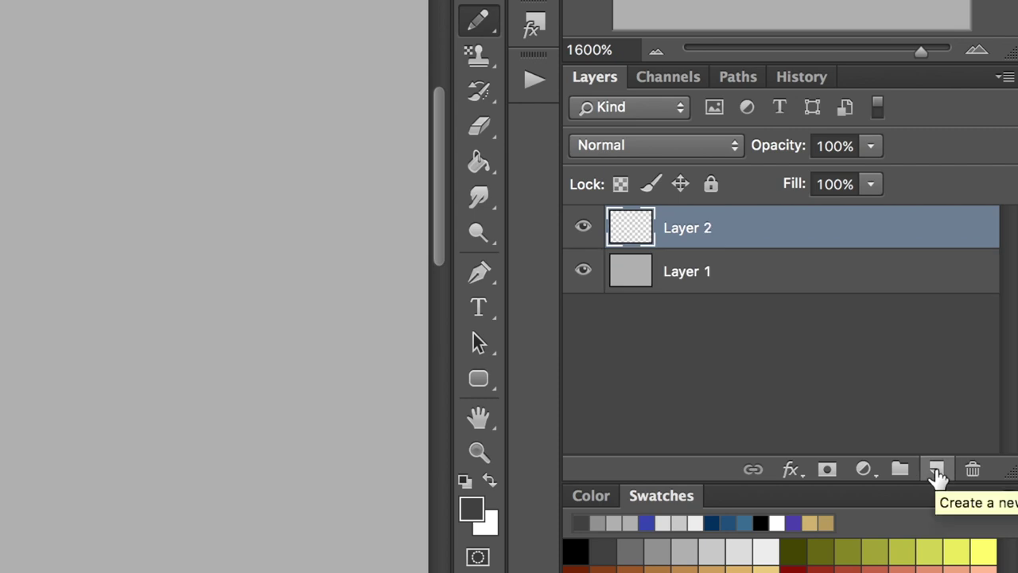
click(828, 470)
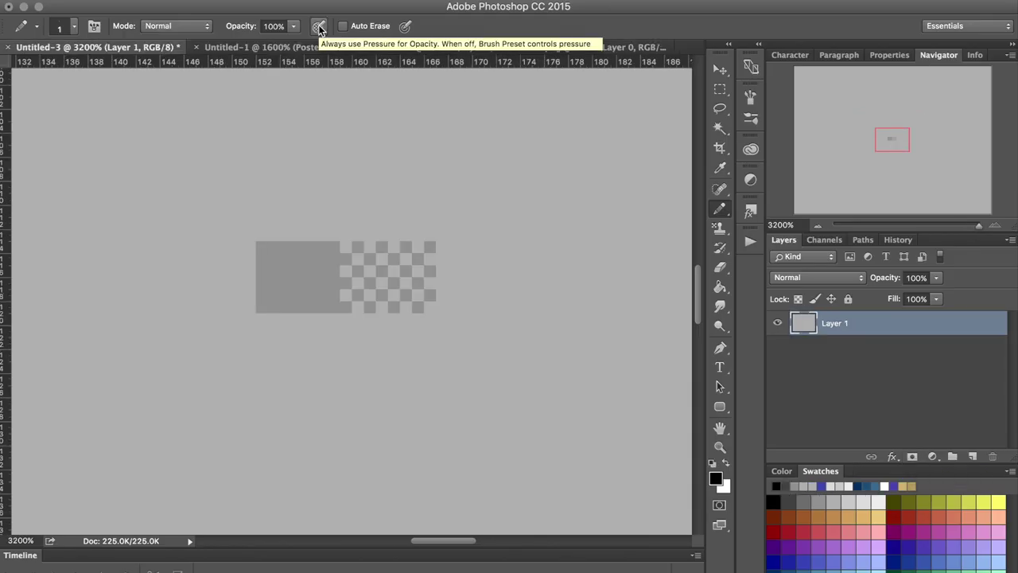
click(502, 247)
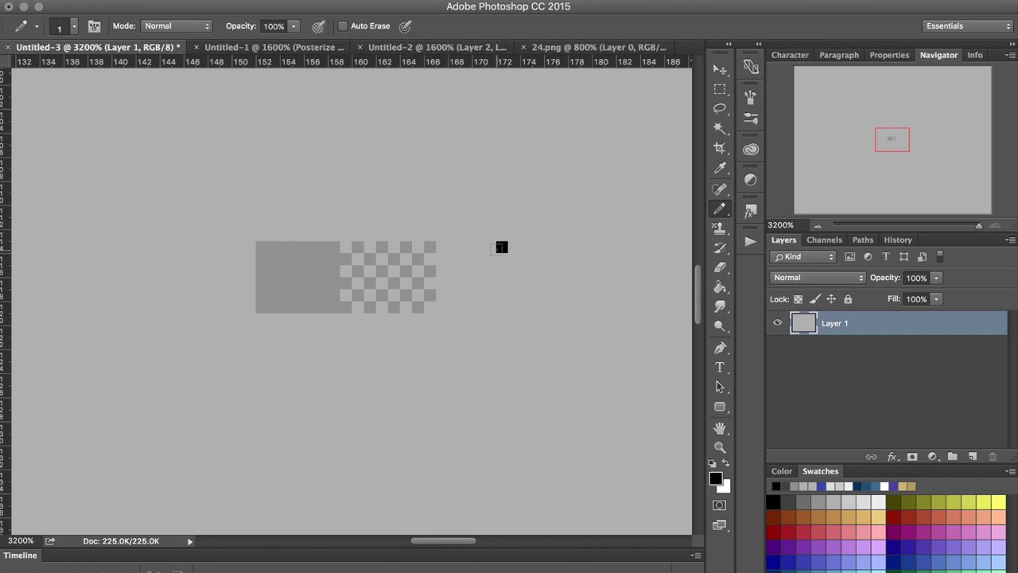
drag(502, 258, 515, 259)
click(727, 462)
click(502, 259)
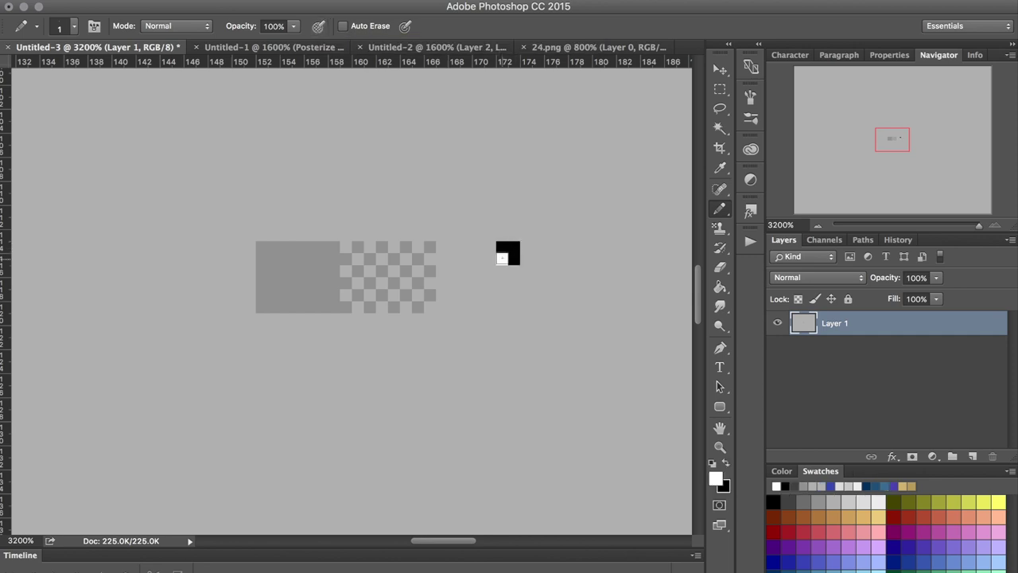
click(720, 91)
Define the selected 2×2 checker square as a pattern.
drag(496, 241, 516, 268)
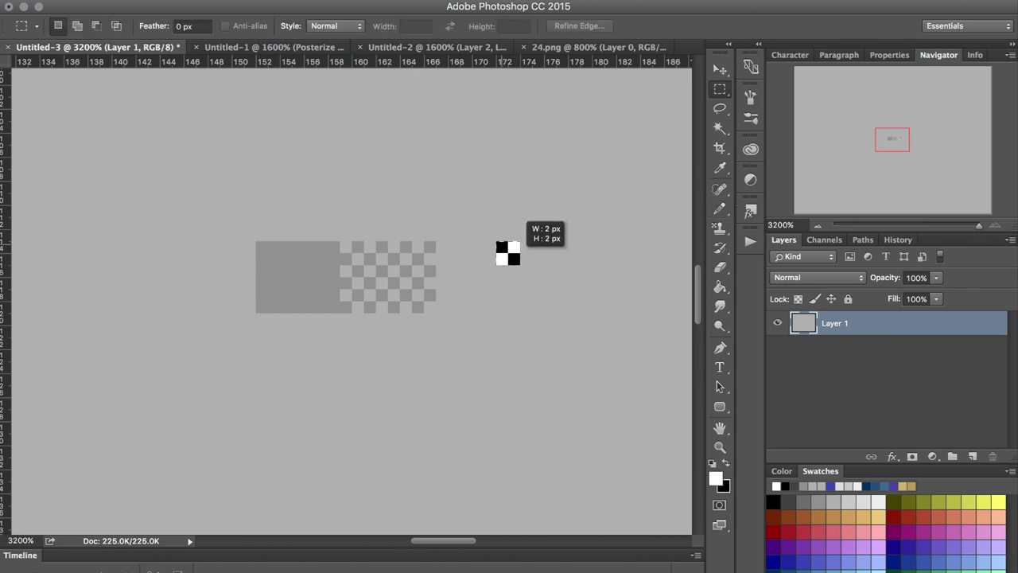
click(167, 2)
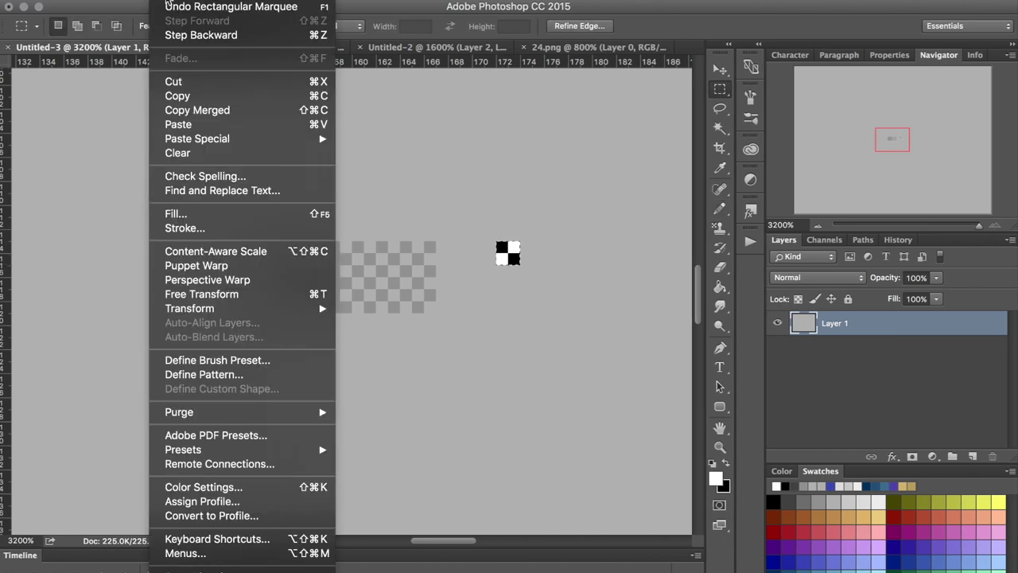
click(236, 375)
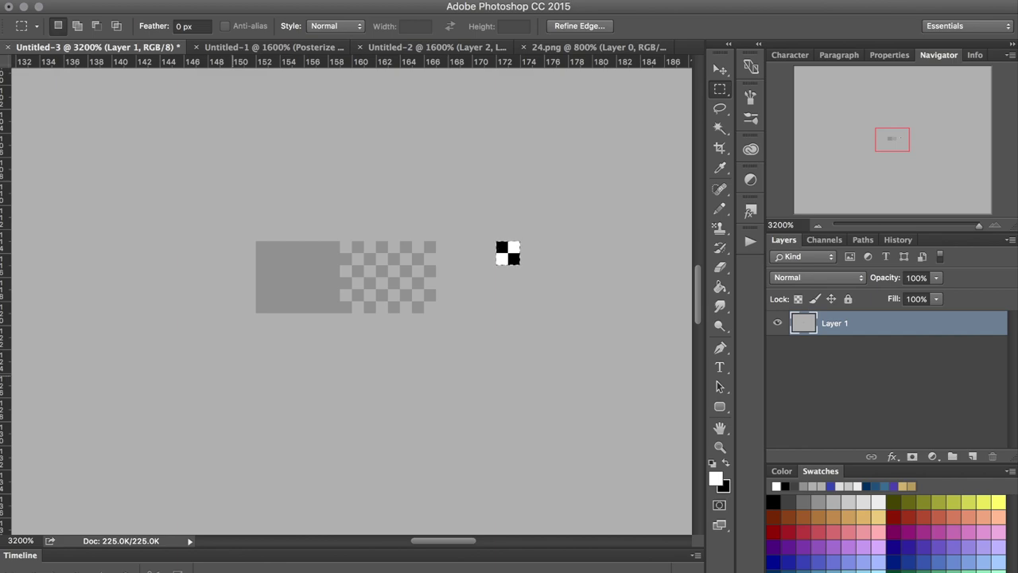
Paint-bucket fill Layer 2's mask in Untitled-2 with the half checkerboard pattern.
click(427, 49)
click(720, 287)
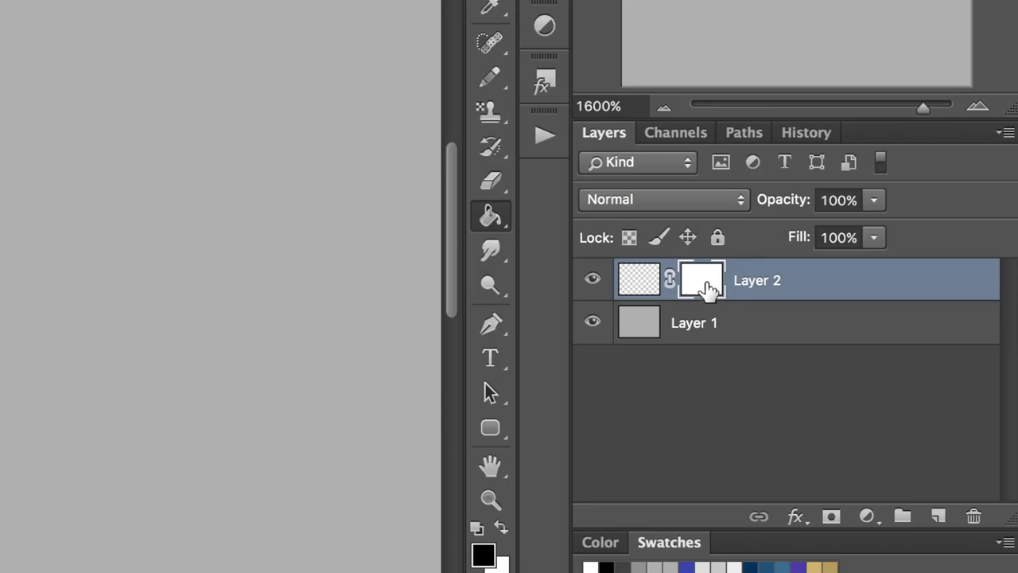
double_click(708, 290)
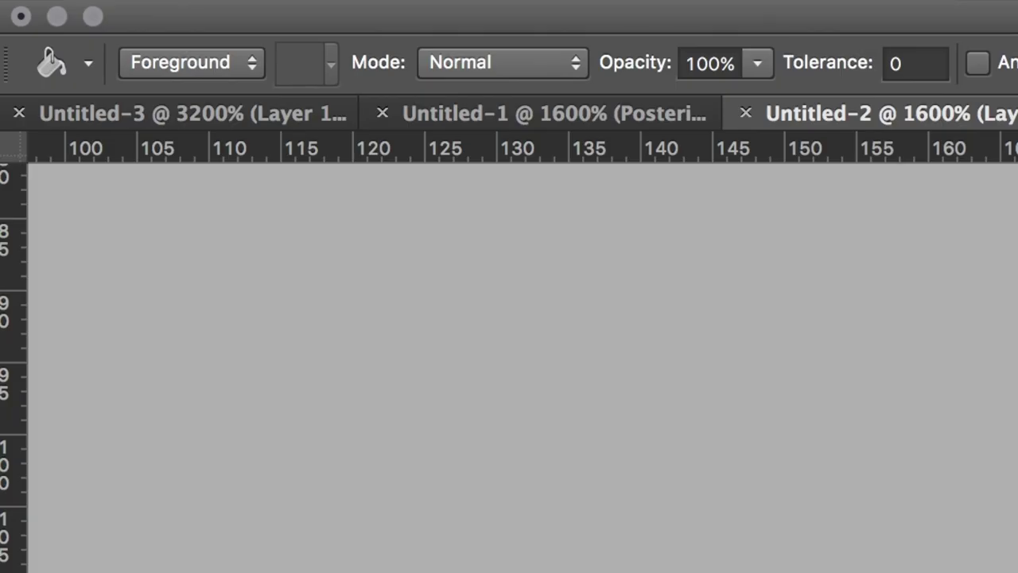
click(192, 62)
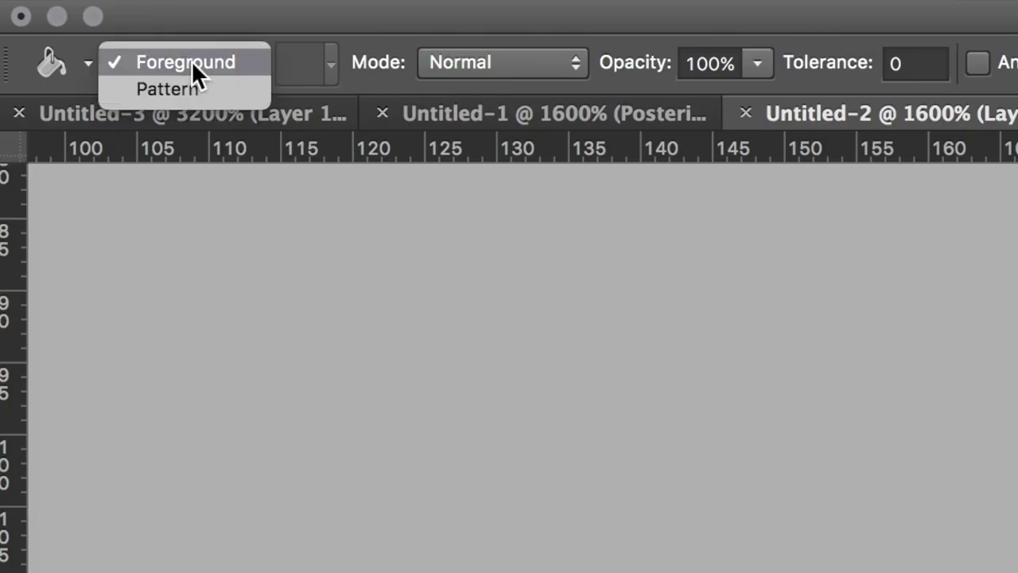
click(193, 88)
click(330, 64)
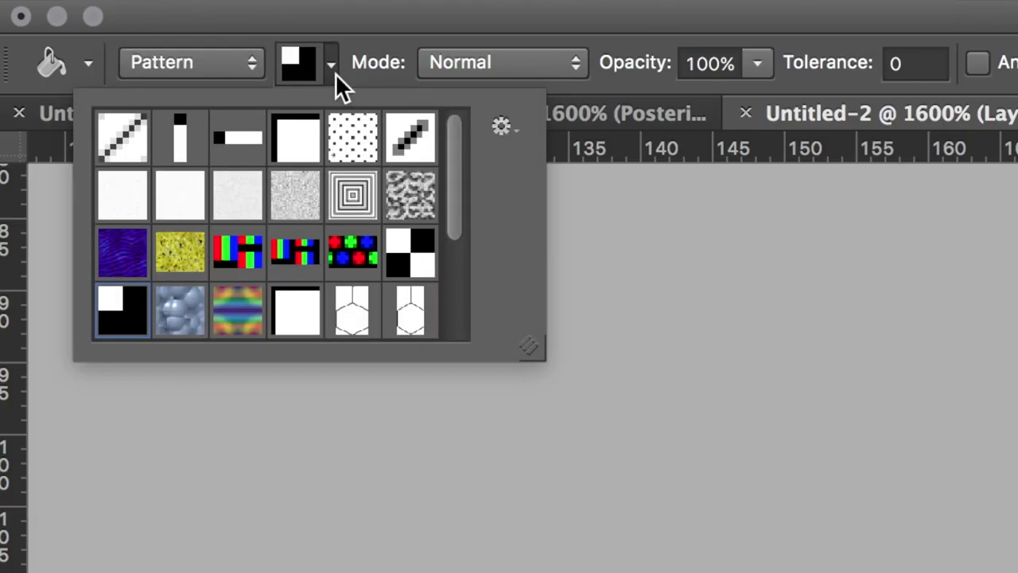
scroll(382, 239, down, 3)
click(352, 312)
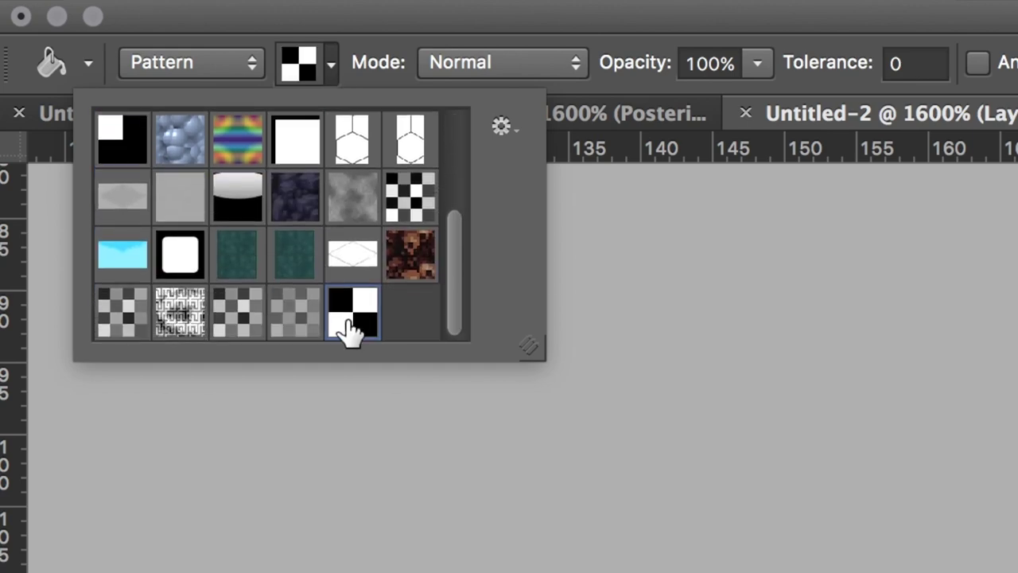
key(Return)
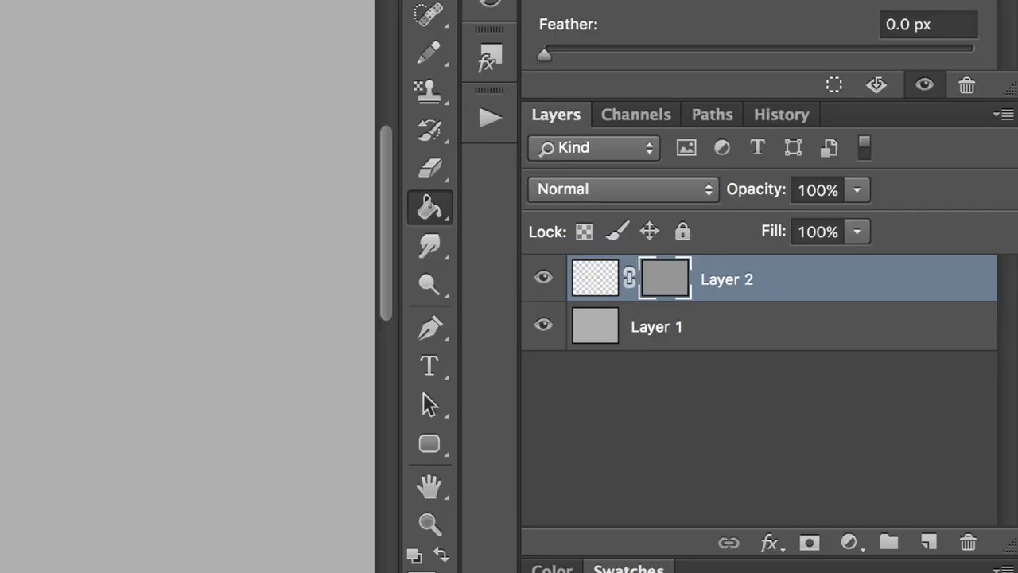
click(805, 283)
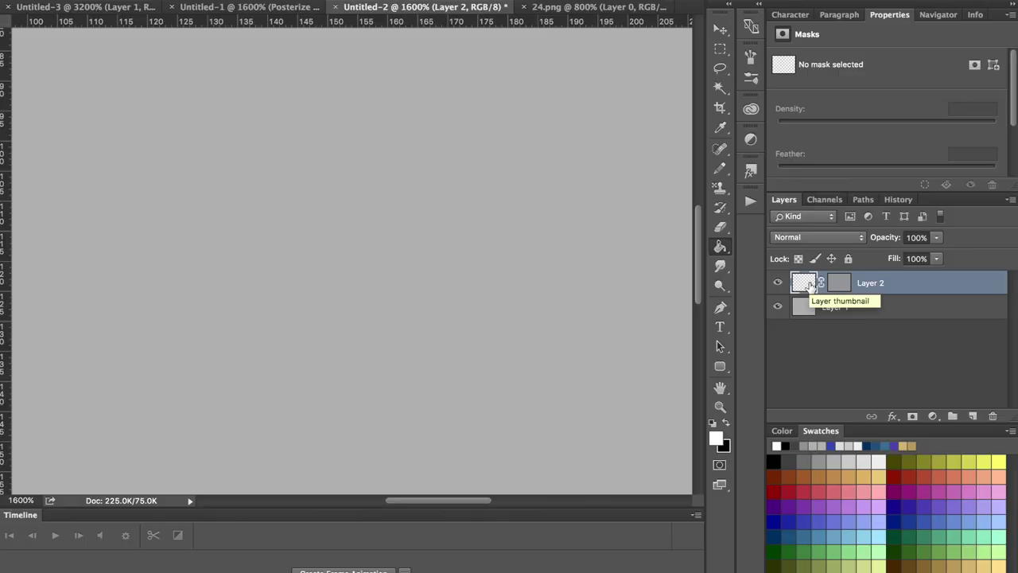
Pencil a grey winged shape and a pink stroke to its left on Layer 2.
click(806, 463)
click(720, 168)
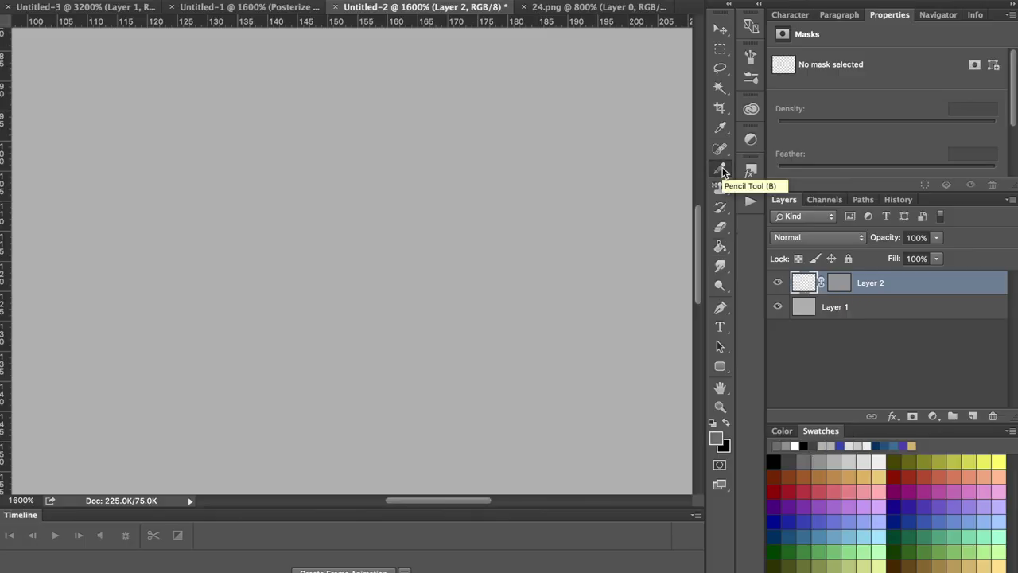
mouse_move(341, 220)
mouse_down()
mouse_move(415, 198)
mouse_move(388, 212)
mouse_move(429, 213)
mouse_move(298, 255)
mouse_move(279, 277)
mouse_move(398, 238)
mouse_move(477, 235)
mouse_move(410, 274)
mouse_move(362, 322)
mouse_up()
mouse_move(475, 293)
mouse_down()
mouse_move(383, 338)
mouse_move(425, 292)
mouse_move(398, 286)
mouse_up()
drag(406, 234, 318, 303)
click(836, 489)
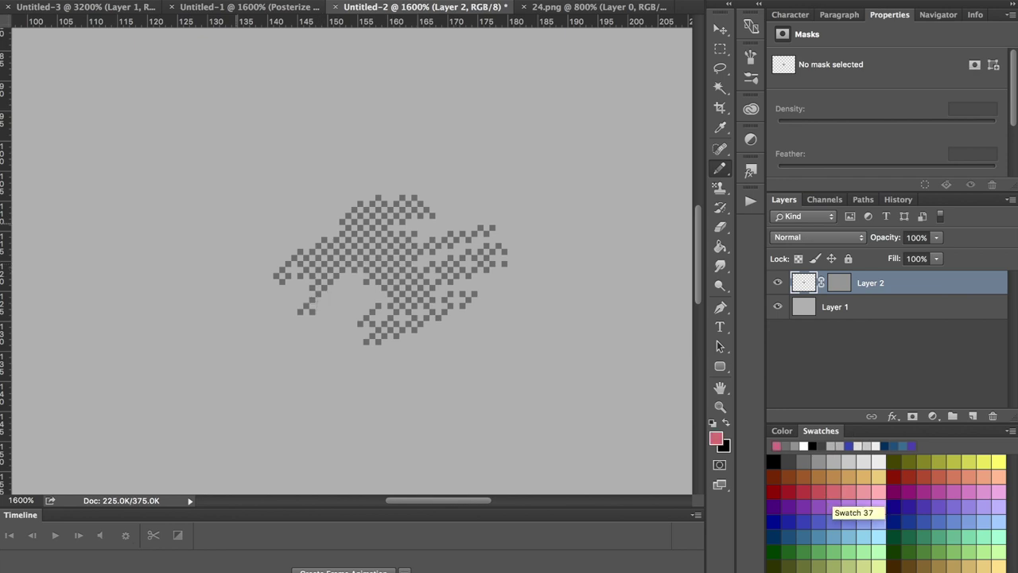
mouse_move(199, 259)
mouse_down()
mouse_move(254, 214)
mouse_move(203, 276)
mouse_move(223, 302)
mouse_move(227, 334)
mouse_move(248, 354)
mouse_move(252, 385)
mouse_up()
Paint a solid lighter-pink body on Layer 1 over the pink shape.
click(806, 310)
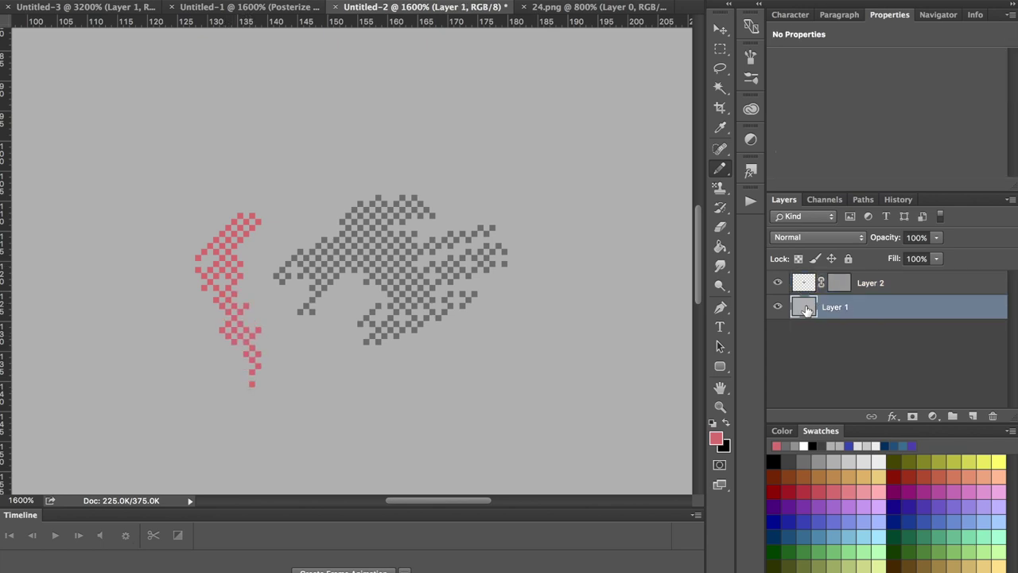
click(848, 492)
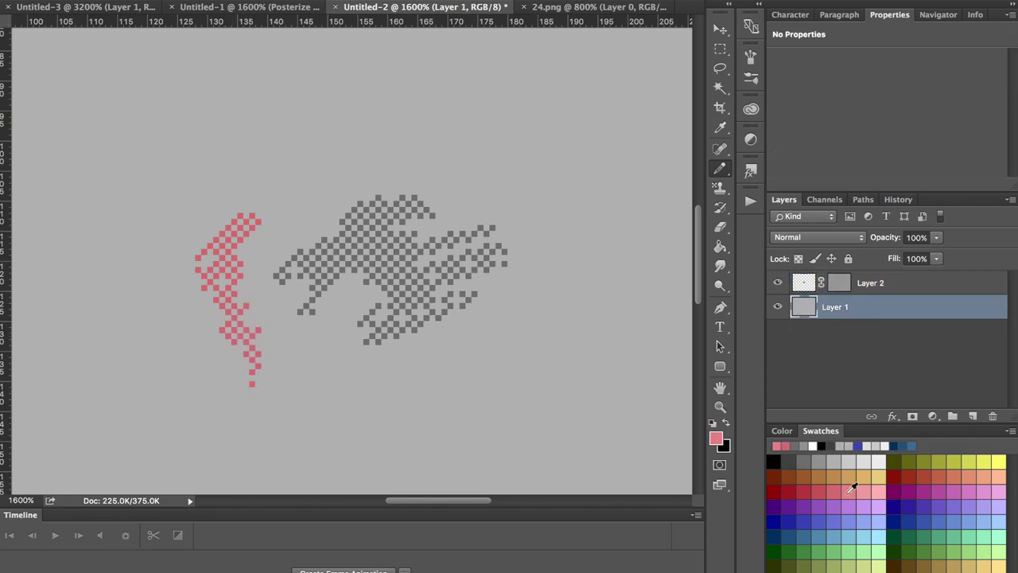
mouse_move(198, 237)
mouse_down()
mouse_move(215, 254)
mouse_move(211, 342)
mouse_move(226, 286)
mouse_move(186, 327)
mouse_move(210, 395)
mouse_up()
drag(172, 275, 167, 346)
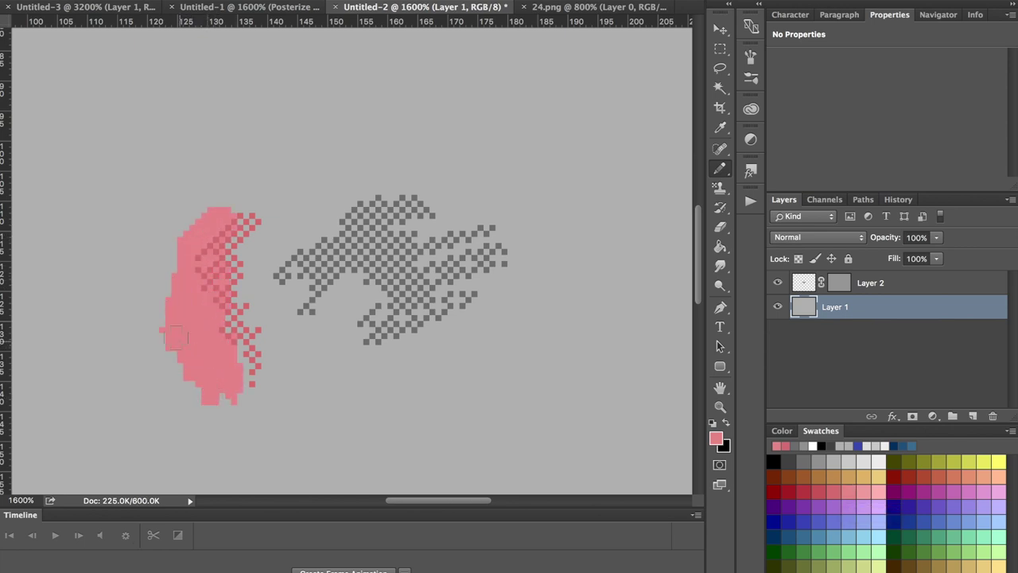
Add dithered pink along the shape's left edge on Layer 2.
click(803, 284)
mouse_move(169, 264)
mouse_down()
mouse_move(159, 319)
mouse_move(174, 374)
mouse_up()
click(162, 270)
mouse_move(168, 234)
mouse_down()
mouse_move(138, 326)
mouse_move(148, 342)
mouse_up()
mouse_move(139, 294)
mouse_down()
mouse_move(163, 231)
mouse_move(127, 342)
mouse_up()
Draw peach checker highlights inside the pink shape.
click(999, 491)
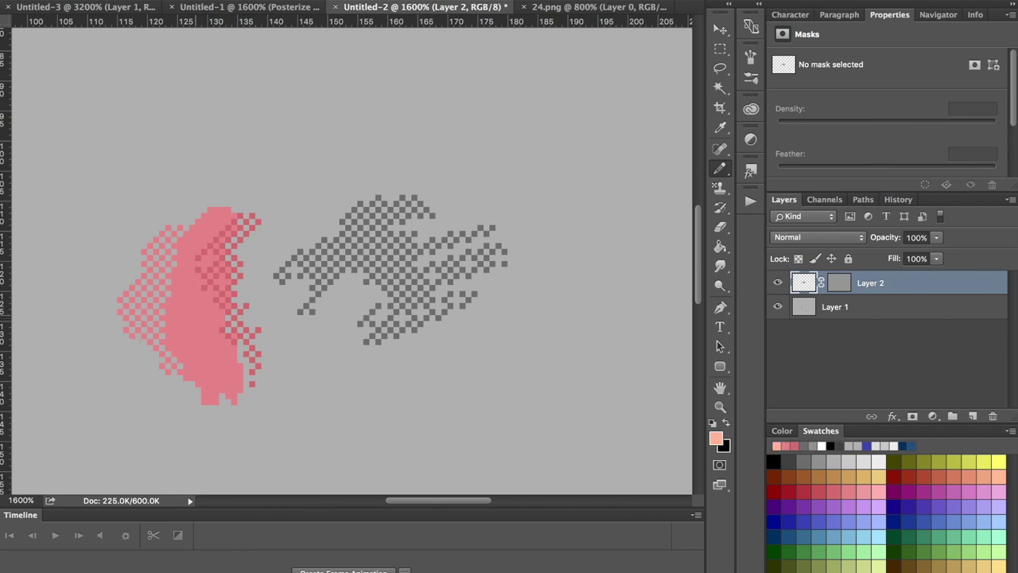
drag(191, 311, 208, 367)
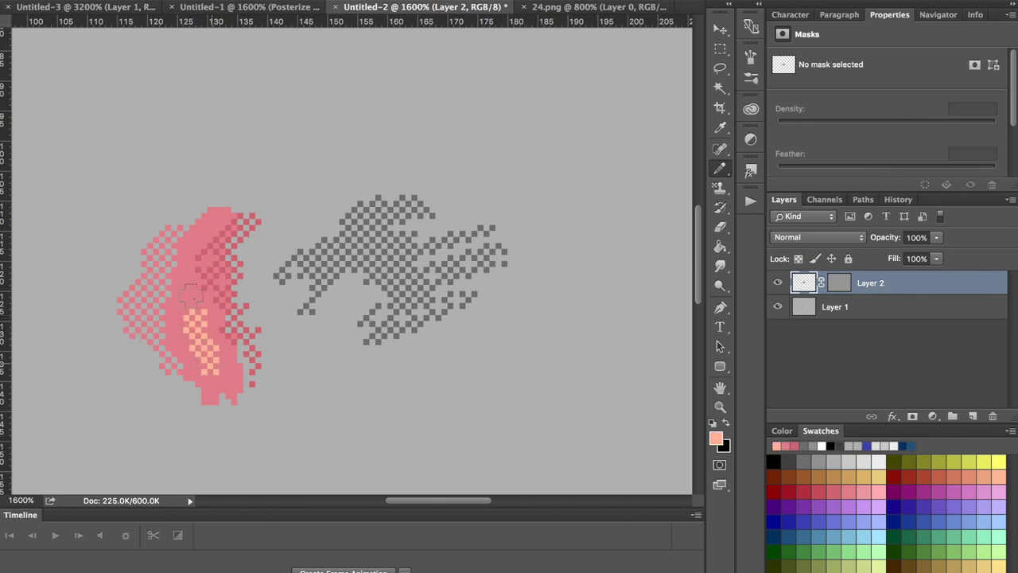
drag(191, 296, 193, 291)
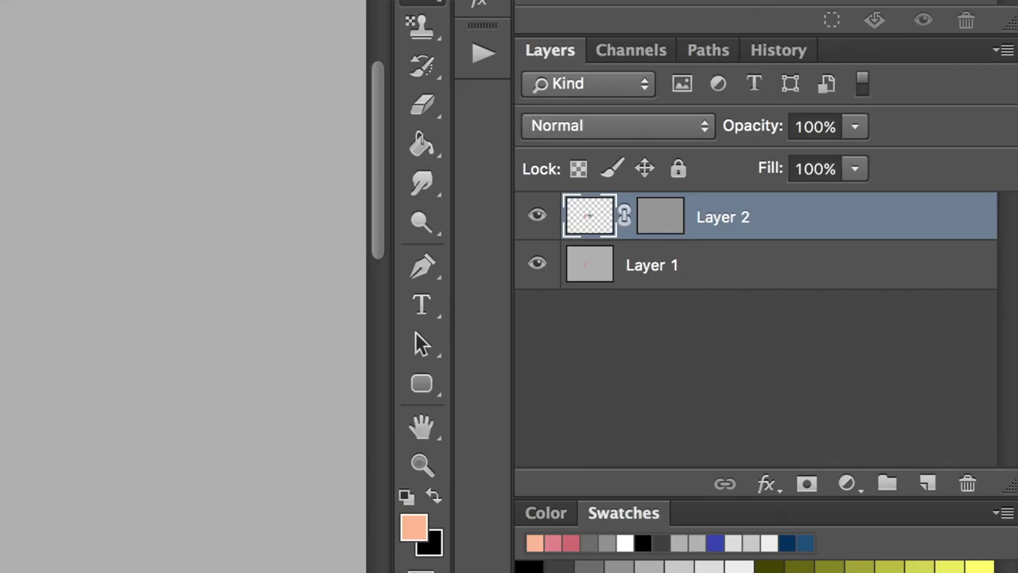
Create Layer 3 with a white mask filled with the quarter checker pattern, then target its pixels.
click(927, 485)
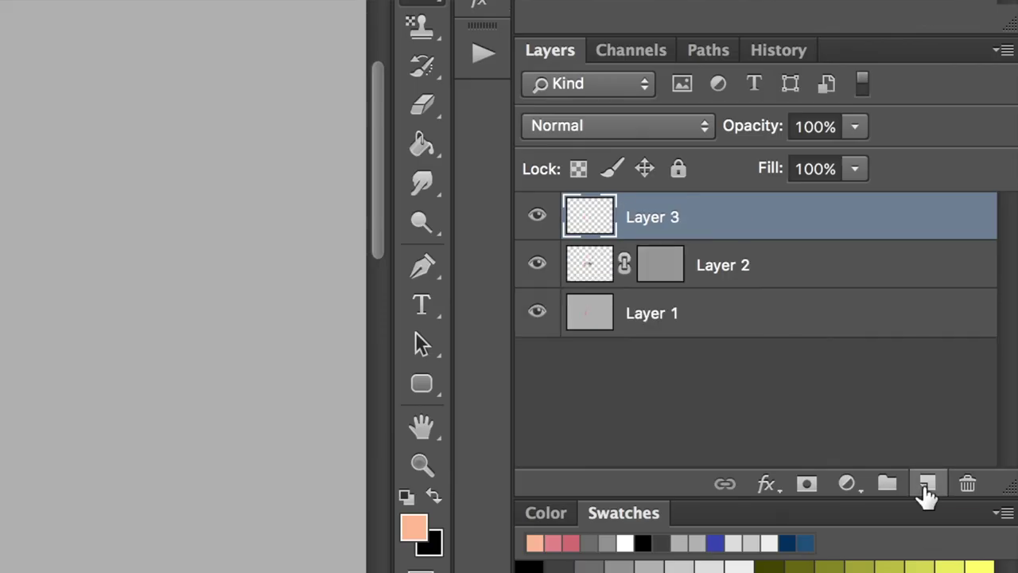
click(807, 486)
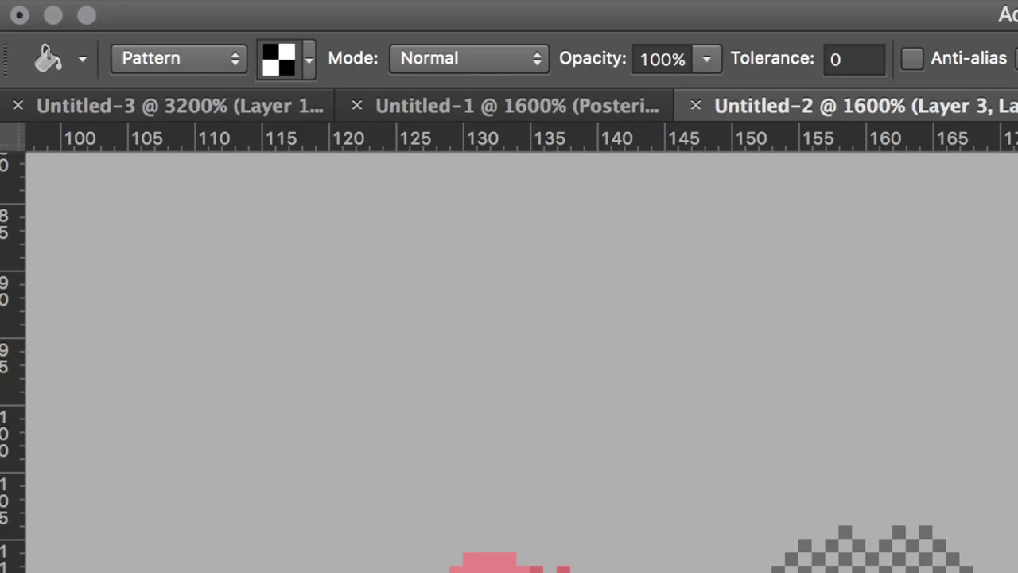
click(309, 60)
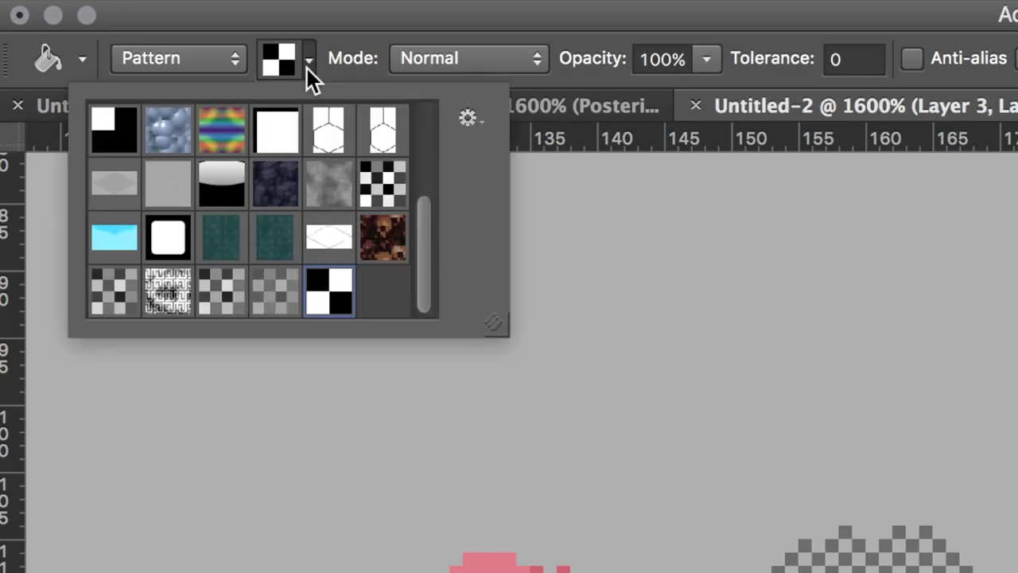
scroll(416, 164, up, 3)
click(118, 285)
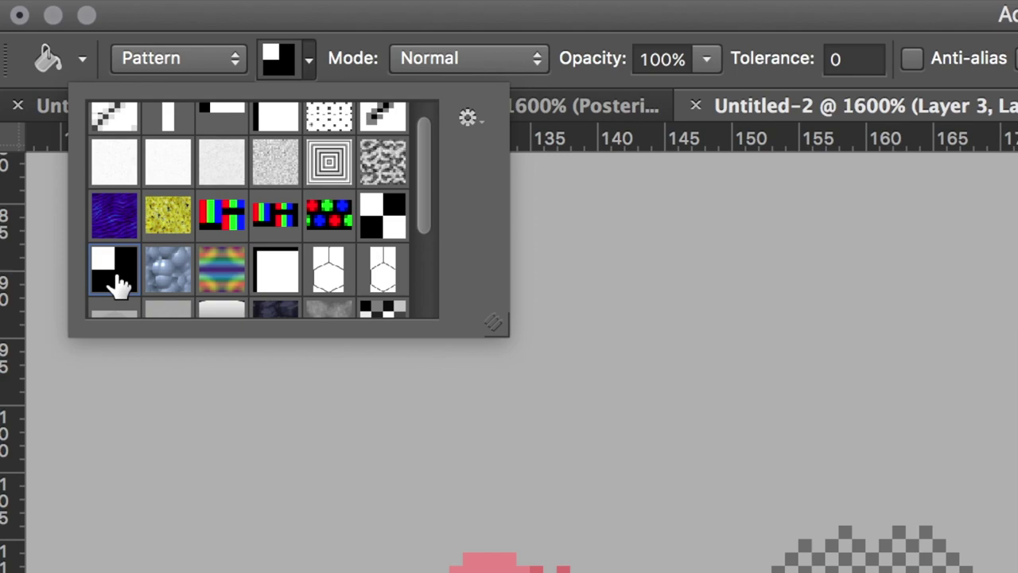
click(304, 62)
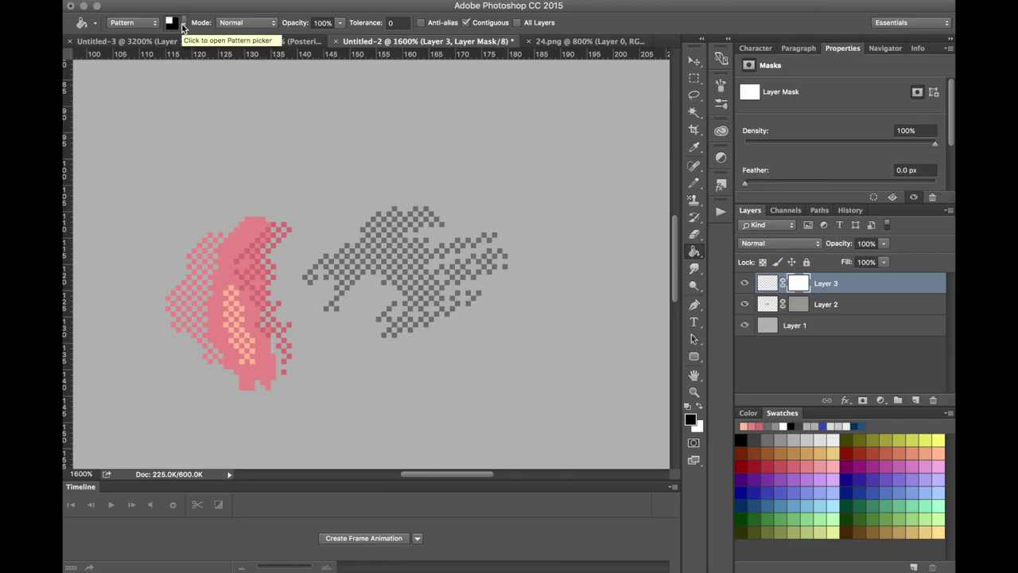
click(769, 283)
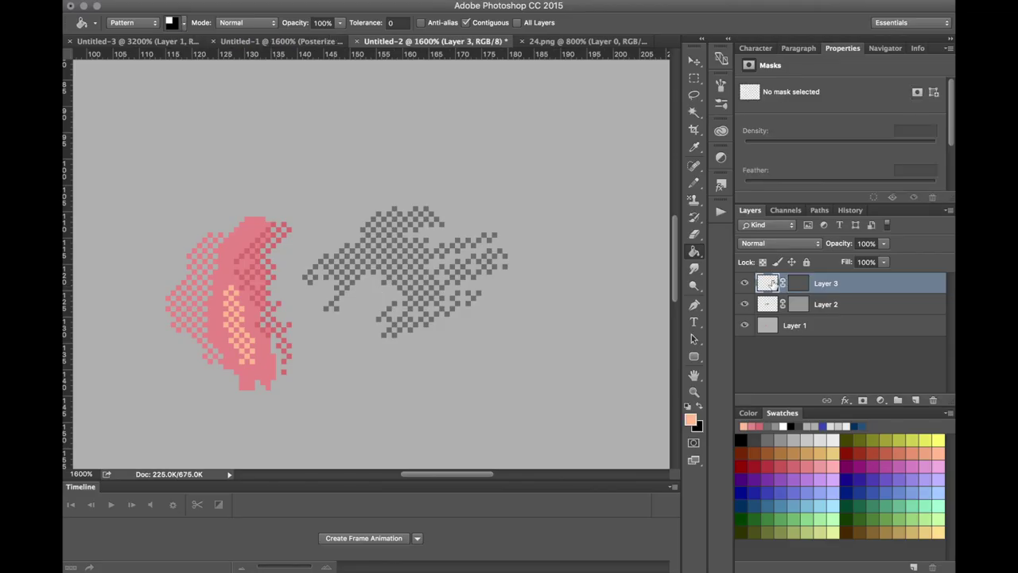
With the Pencil, scatter sparse pink pixels along the pink shape's left edge and lower left.
key(shift+b)
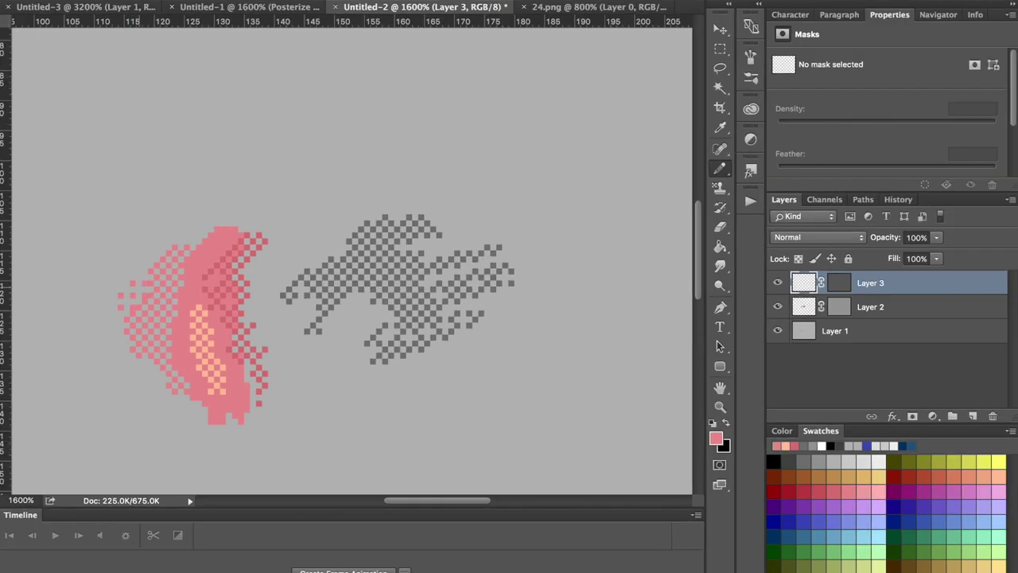
mouse_move(121, 320)
mouse_down()
mouse_move(121, 354)
mouse_move(133, 320)
mouse_up()
drag(145, 235, 158, 235)
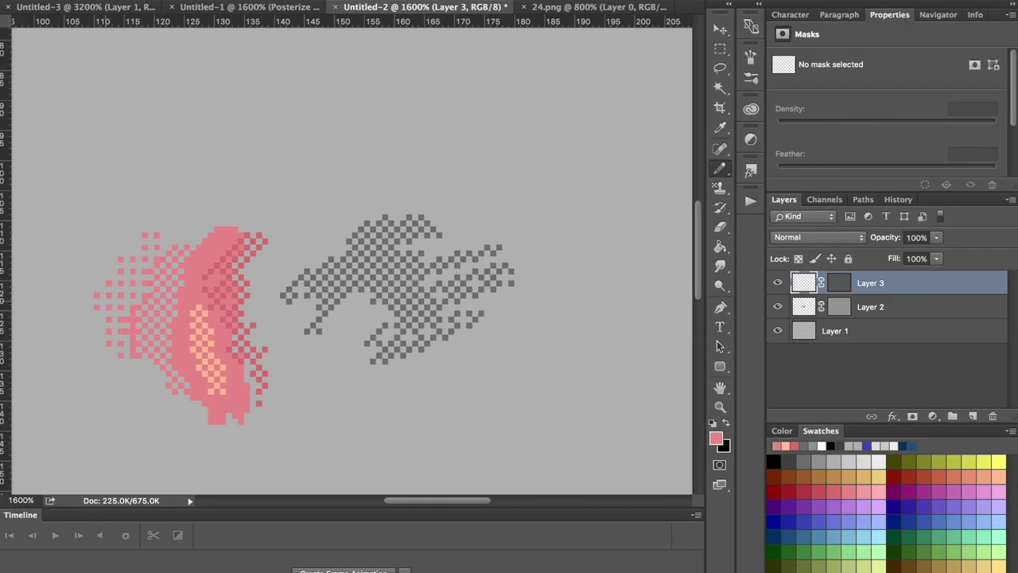
mouse_move(97, 283)
mouse_down()
mouse_move(73, 343)
mouse_move(134, 380)
mouse_up()
click(145, 368)
click(144, 391)
click(157, 405)
click(158, 392)
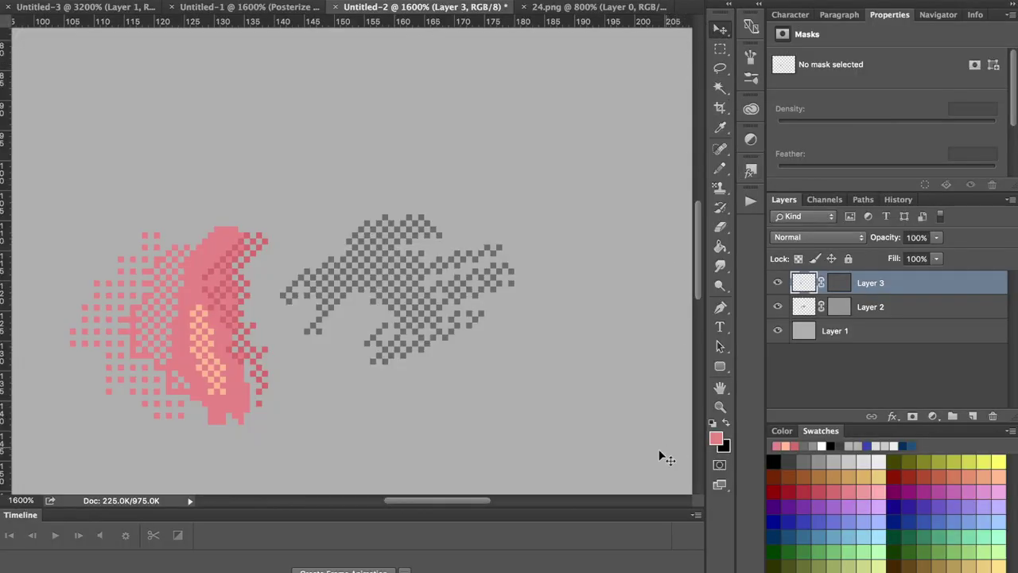
Add pink Pencil pixels at the far left on Layer 3's mask, then select Layer 2 and a pink-magenta colour.
click(844, 284)
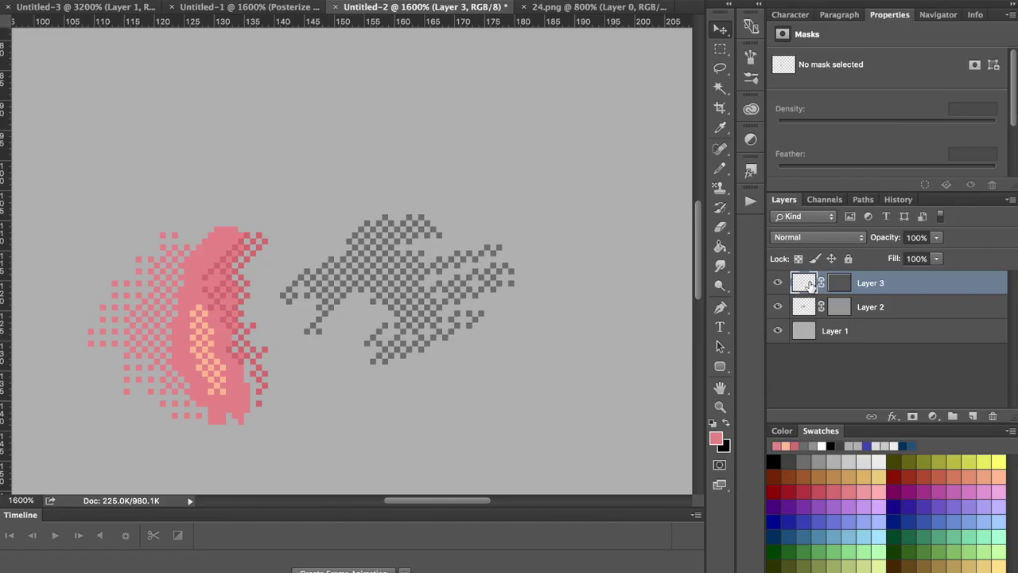
key(b)
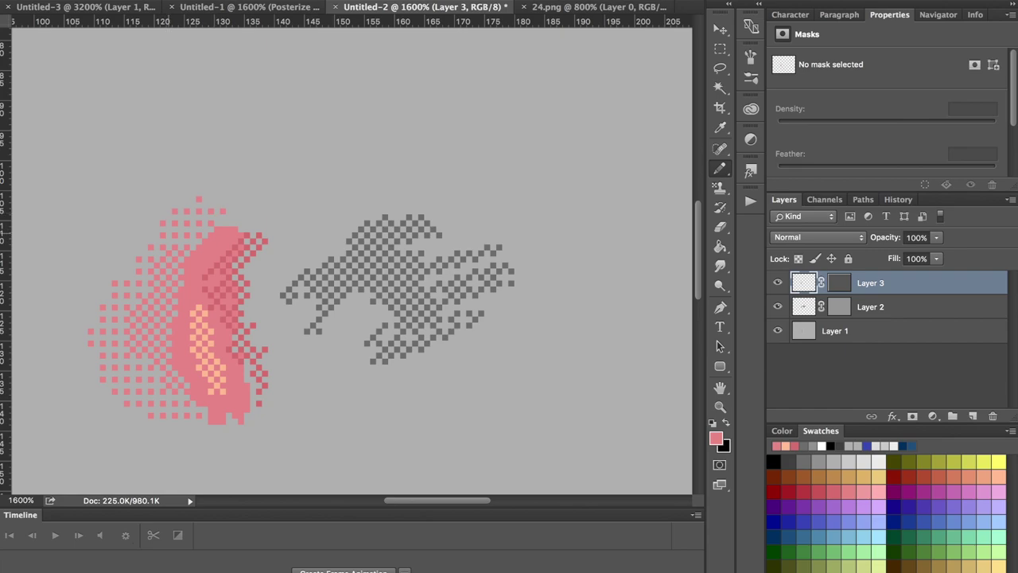
click(89, 301)
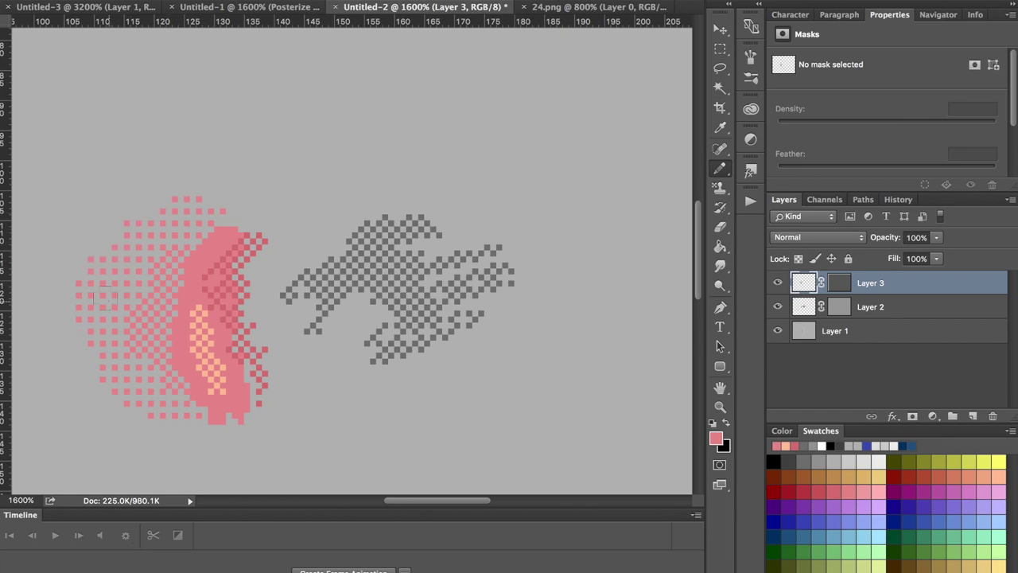
click(809, 309)
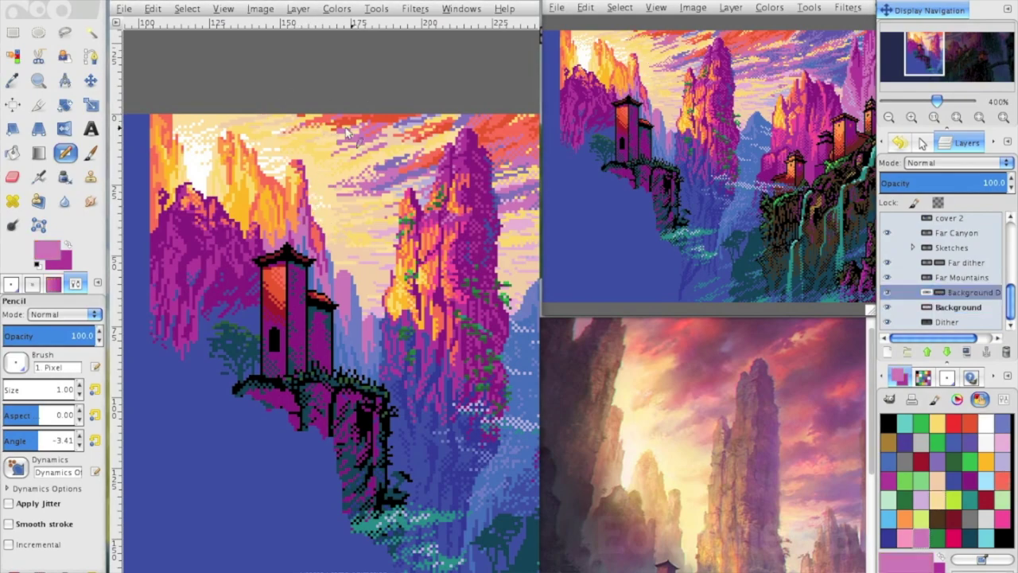
ctrl+click(321, 165)
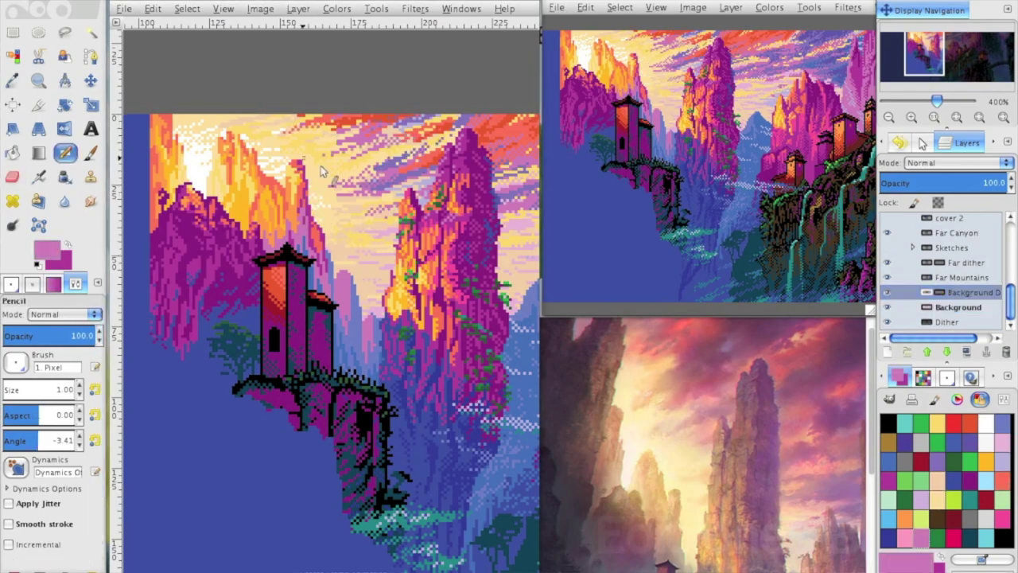